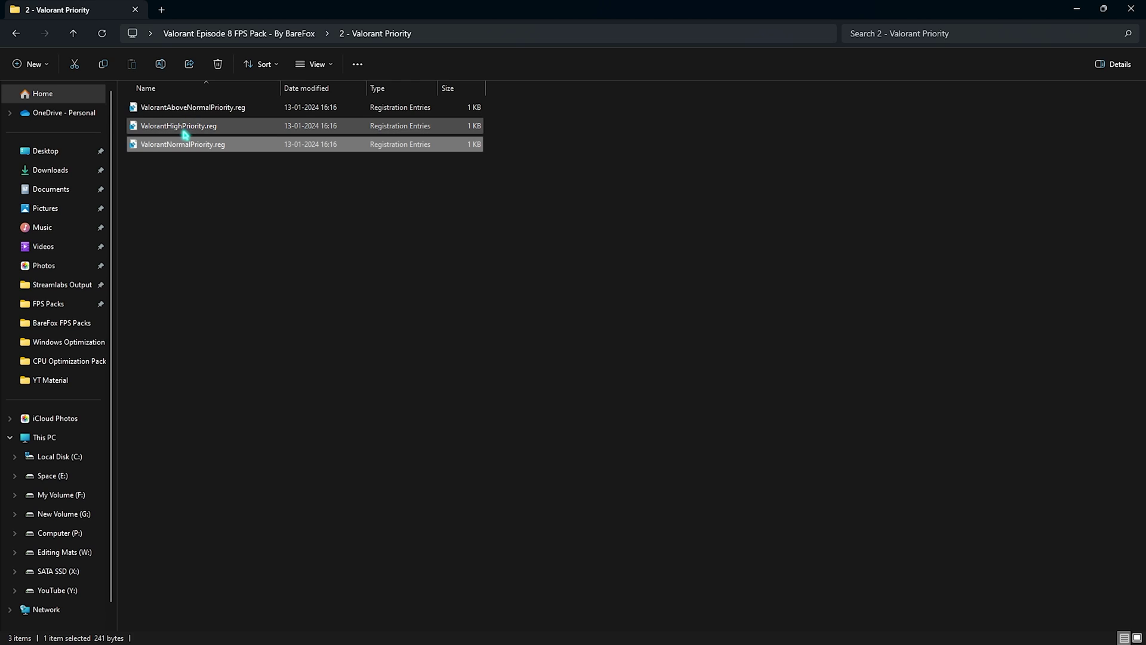
# Look over the high and above-normal priority registry files and return to the main FPS pack folder.
pyautogui.click(185, 133)
pyautogui.click(196, 107)
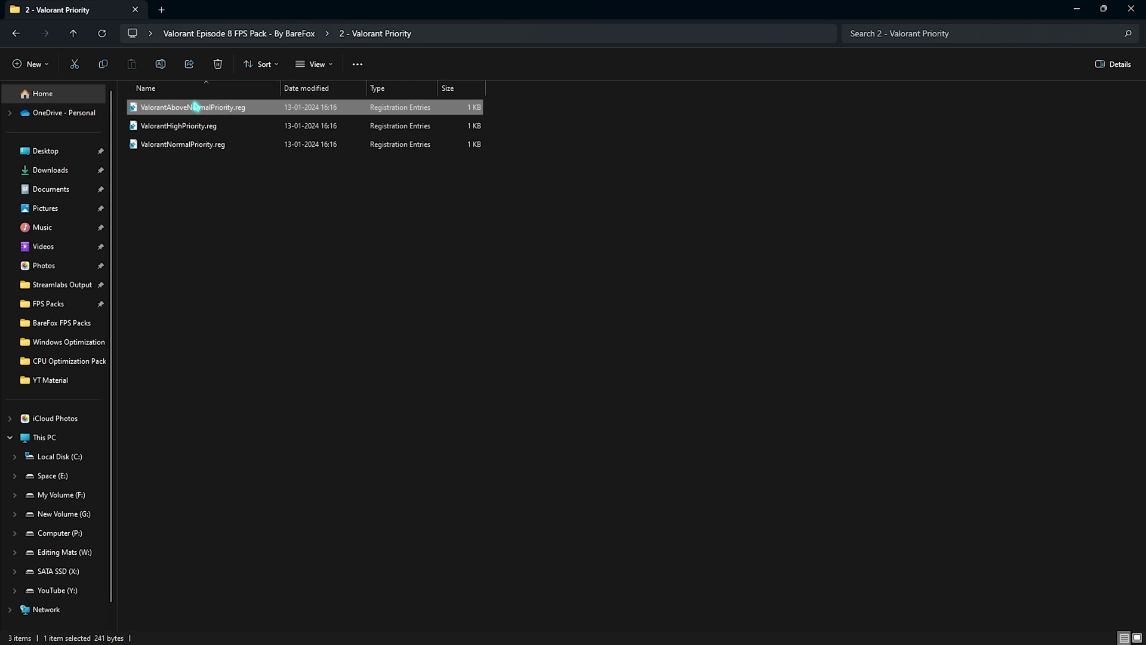
pyautogui.hotkey('alt', 'Left')
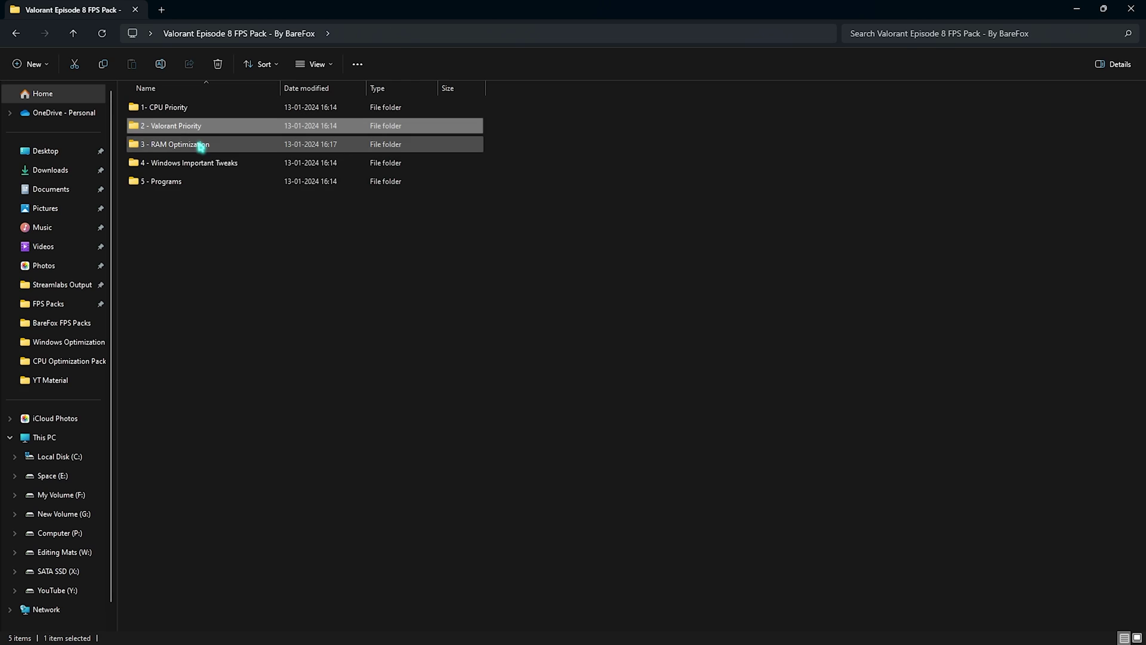
# Open the 3 - RAM Optimization folder and review the registry files for each RAM size and the Reset to Default file.
pyautogui.doubleClick(199, 145)
pyautogui.click(170, 294)
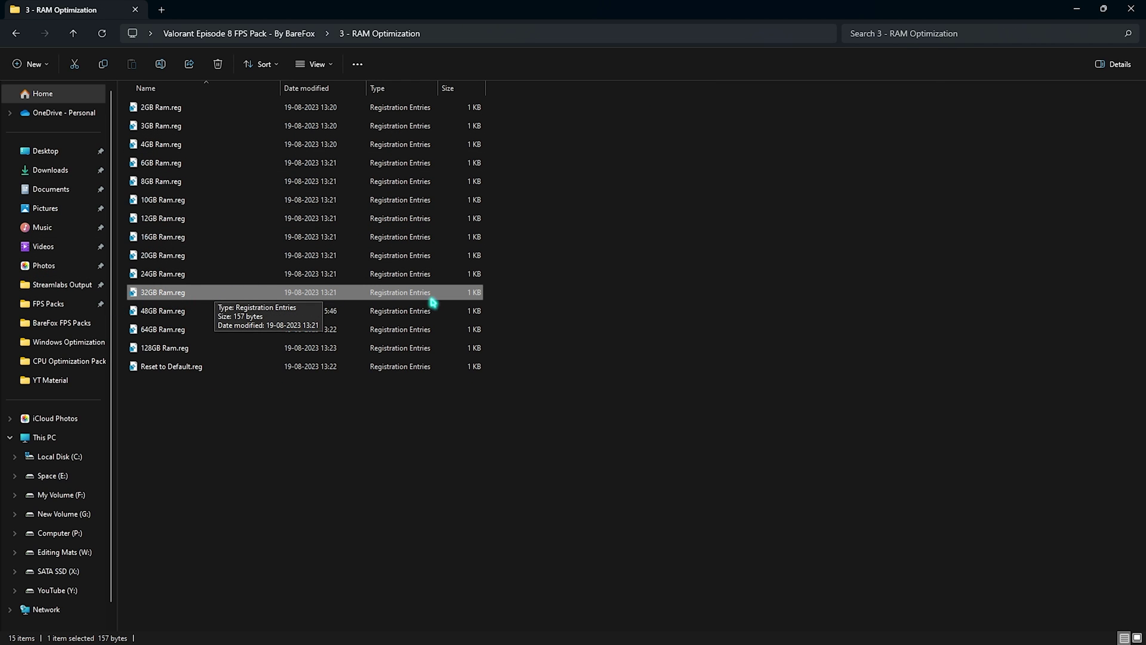
pyautogui.moveTo(550, 353); pyautogui.dragTo(467, 103)
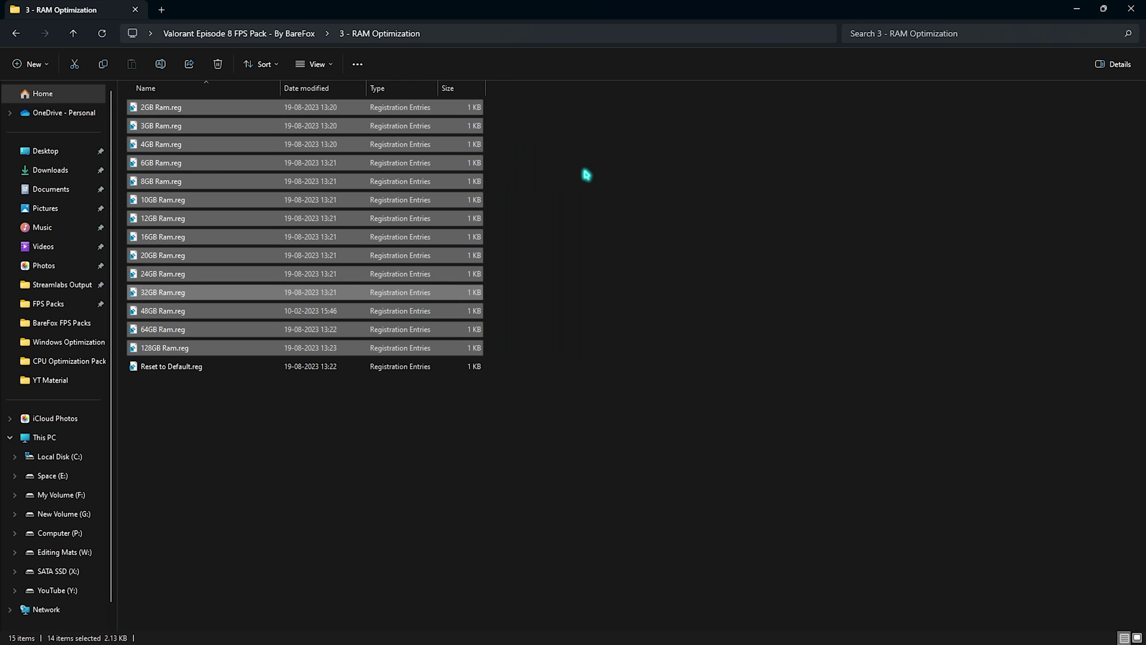
pyautogui.click(586, 174)
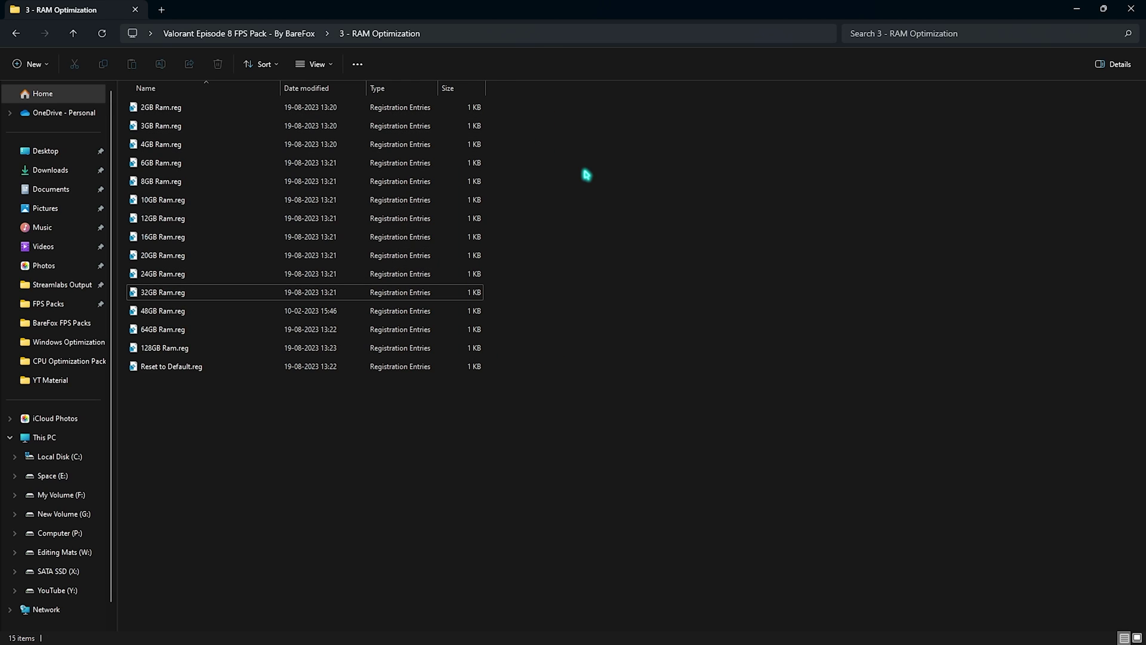
pyautogui.moveTo(198, 423); pyautogui.dragTo(182, 364)
pyautogui.click(197, 410)
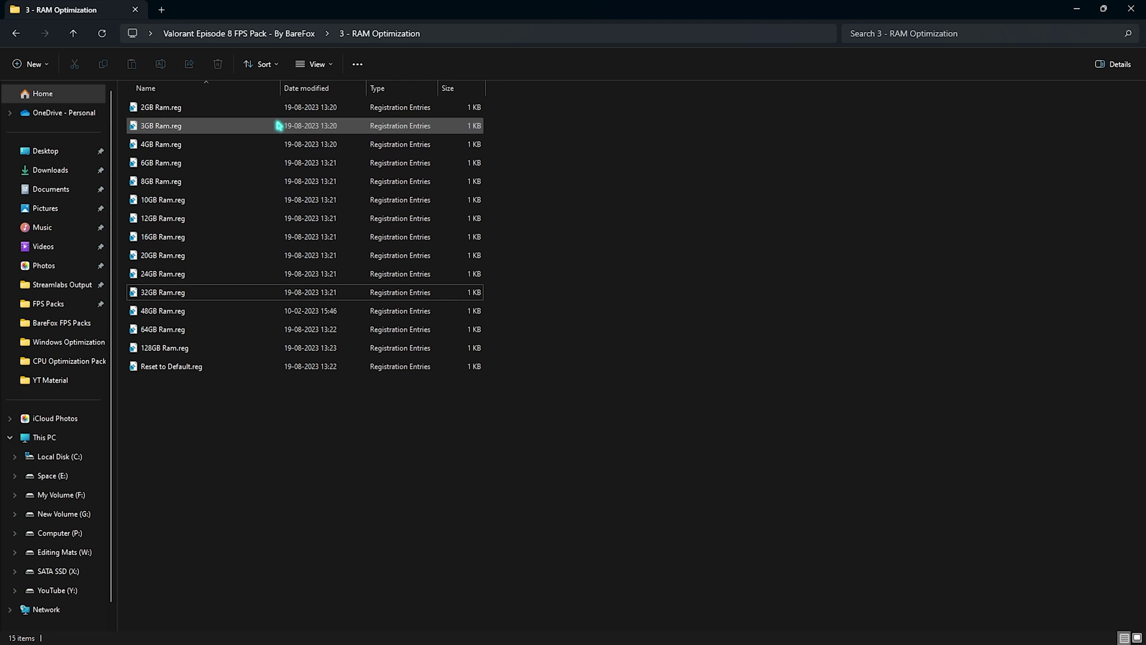
# Open the 4 - Windows Important Tweaks folder and look over its set of registry files.
pyautogui.hotkey('alt', 'Up')
pyautogui.doubleClick(205, 168)
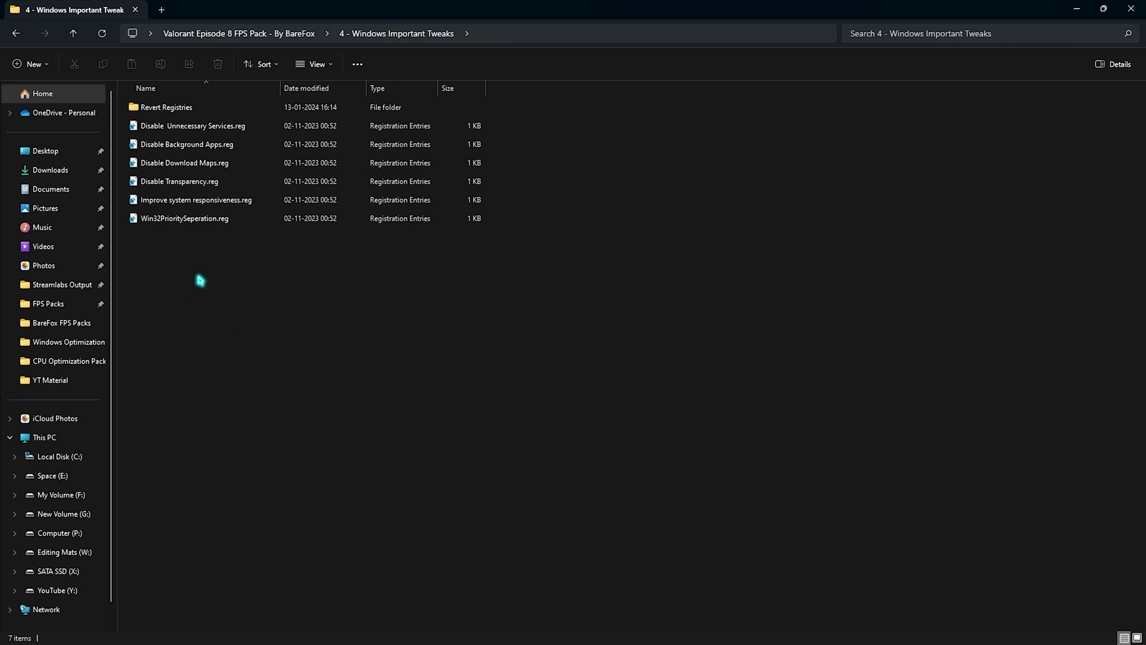
pyautogui.moveTo(207, 302); pyautogui.dragTo(213, 118)
pyautogui.click(264, 322)
pyautogui.moveTo(322, 300); pyautogui.dragTo(203, 124)
pyautogui.click(227, 351)
# Examine the individual tweak files, including Disable Unnecessary Services, Disable Download Maps, Improve system responsiveness and Win32PrioritySeperation.
pyautogui.click(168, 126)
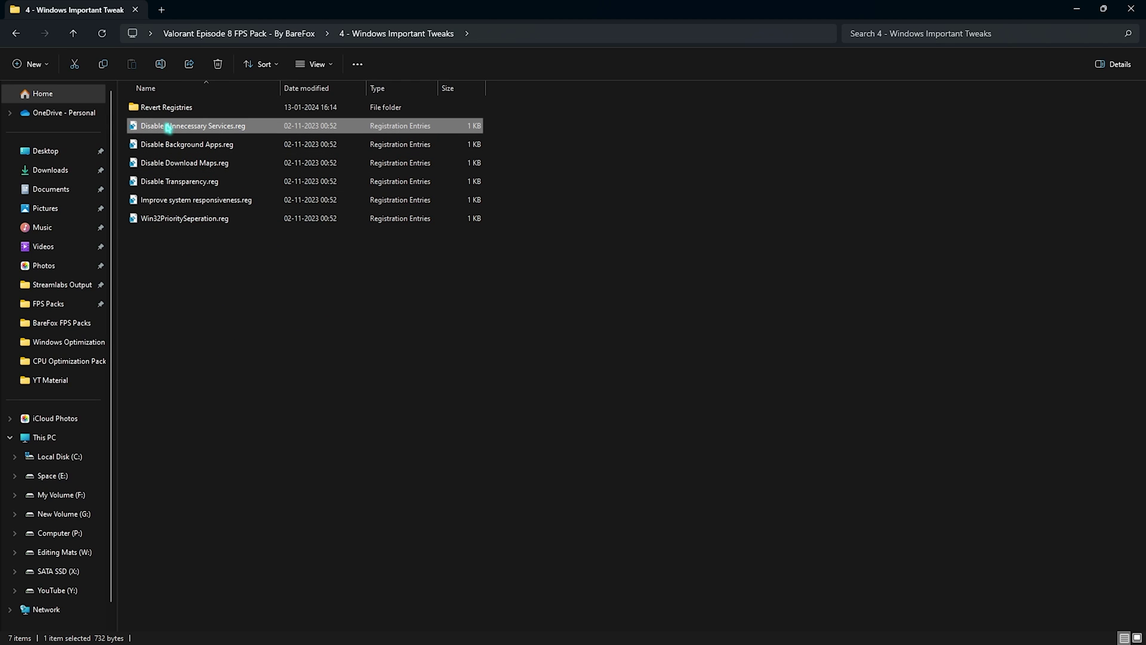
pyautogui.click(191, 165)
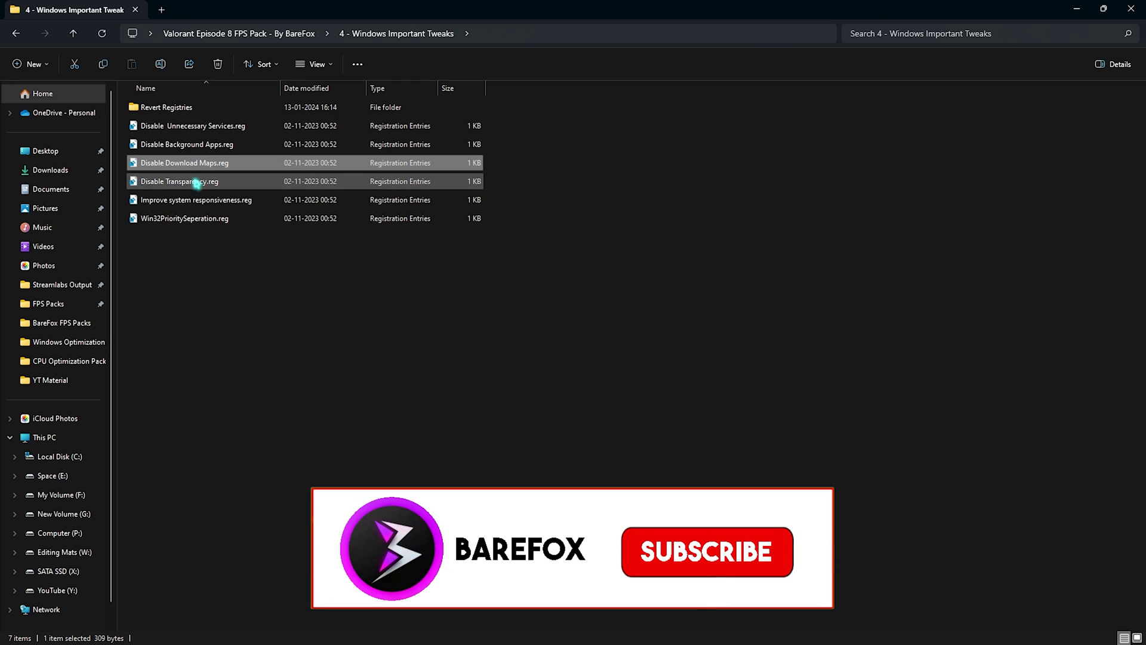
pyautogui.click(186, 200)
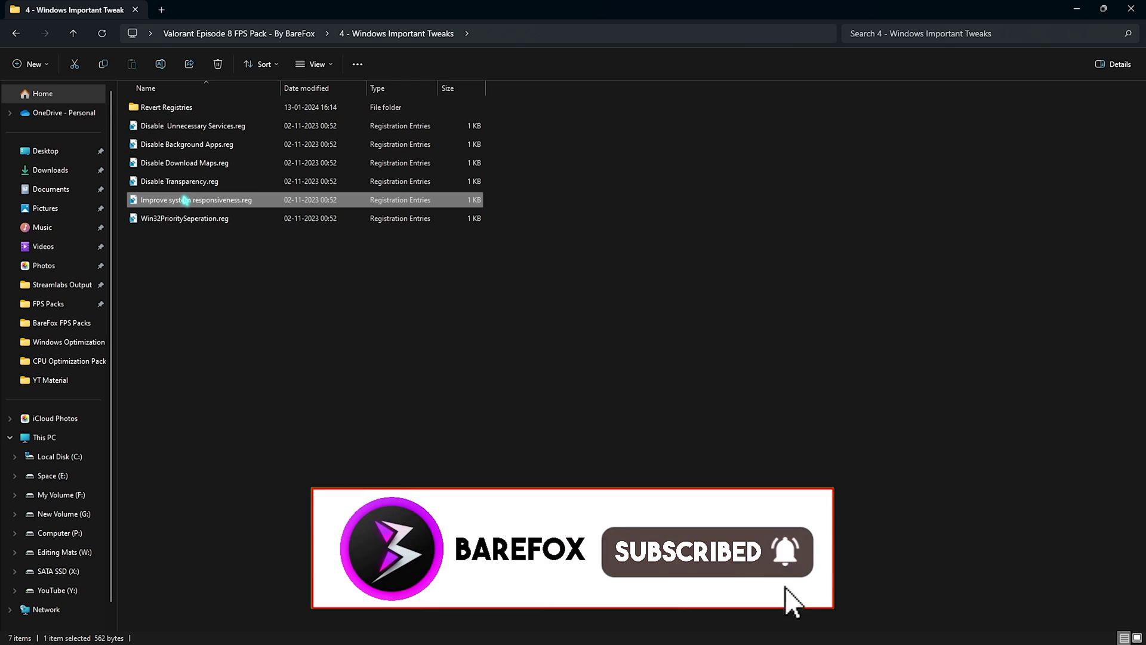
pyautogui.click(186, 220)
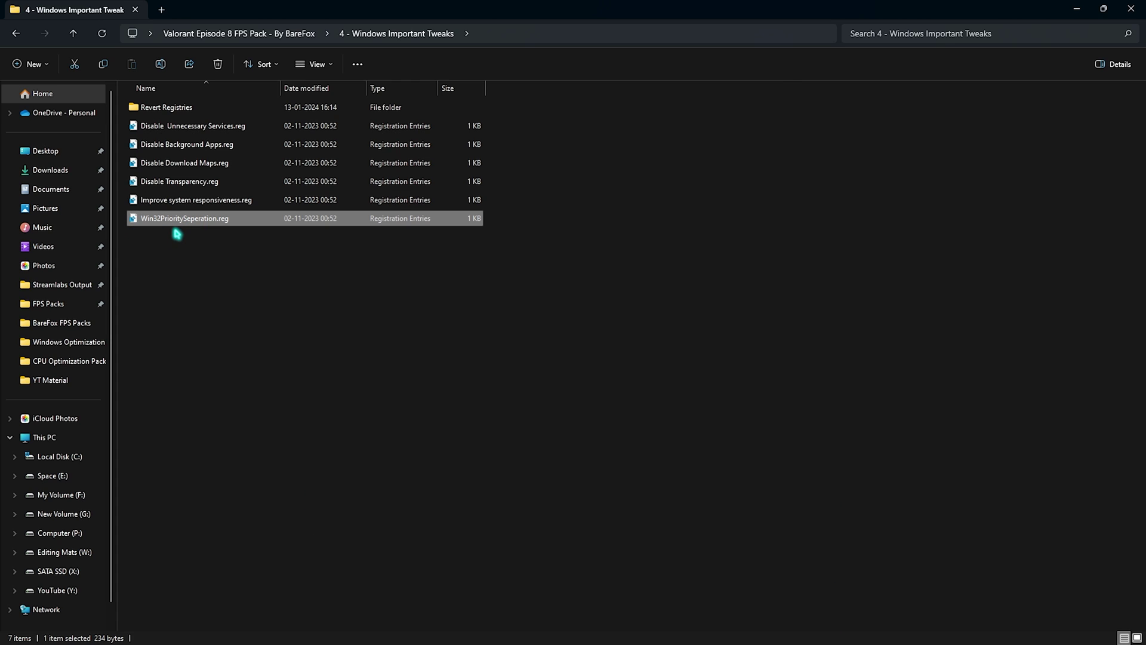
pyautogui.click(312, 391)
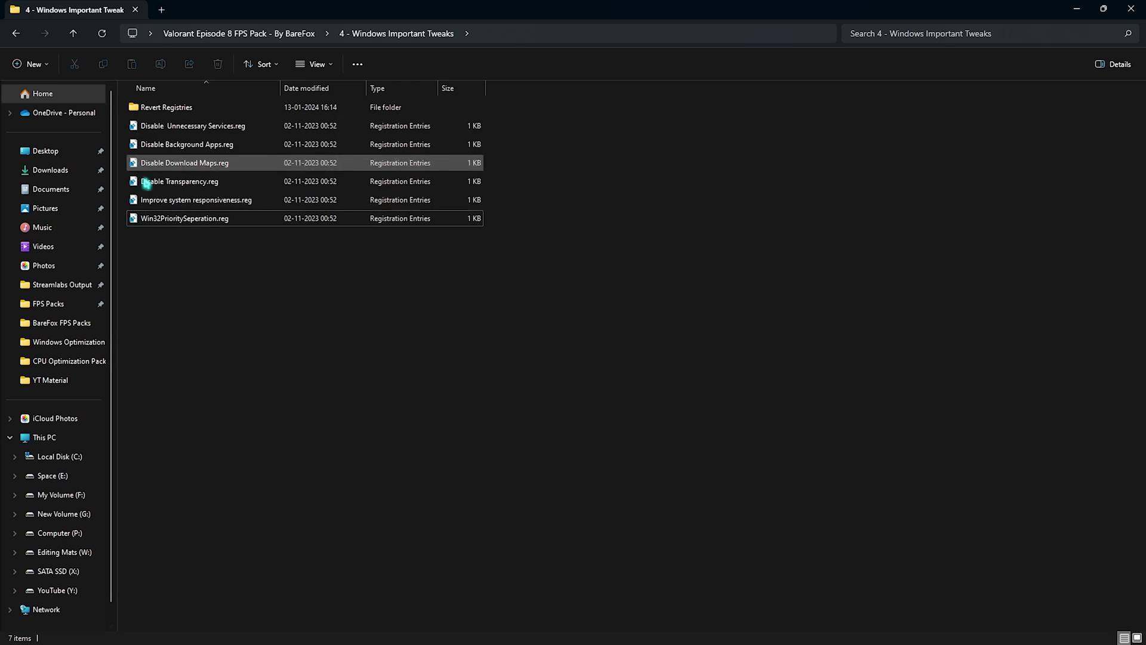
pyautogui.moveTo(251, 288); pyautogui.dragTo(206, 126)
pyautogui.click(255, 346)
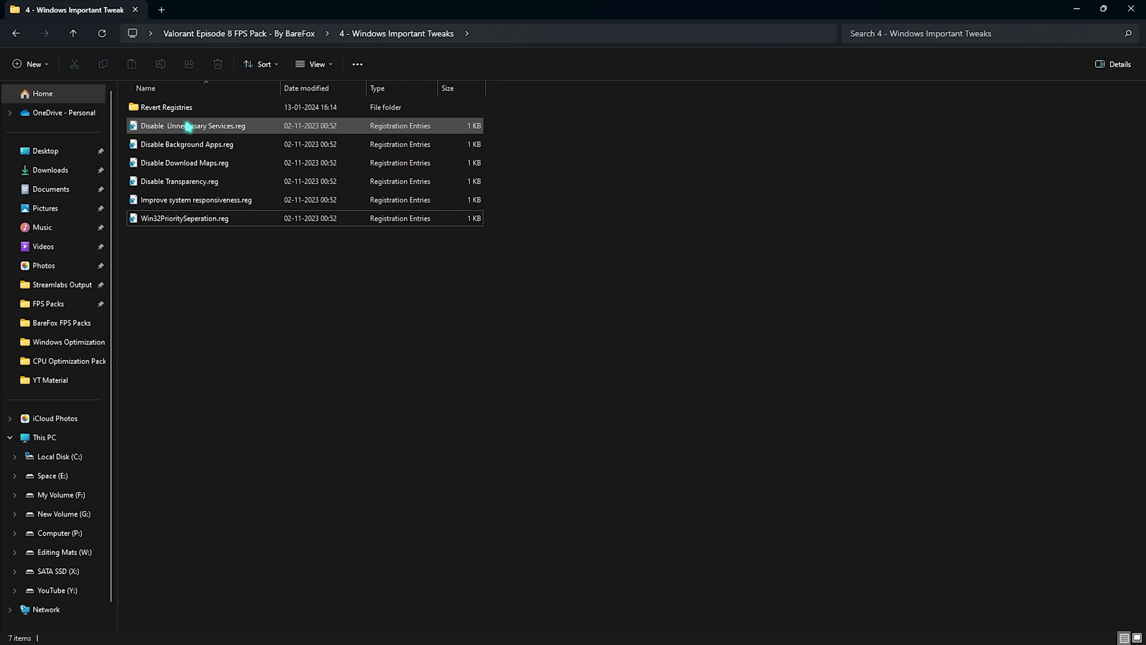
# Open the Revert Registries folder and review the files for undoing the Windows tweaks.
pyautogui.doubleClick(167, 110)
pyautogui.moveTo(283, 229); pyautogui.dragTo(213, 107)
pyautogui.click(213, 311)
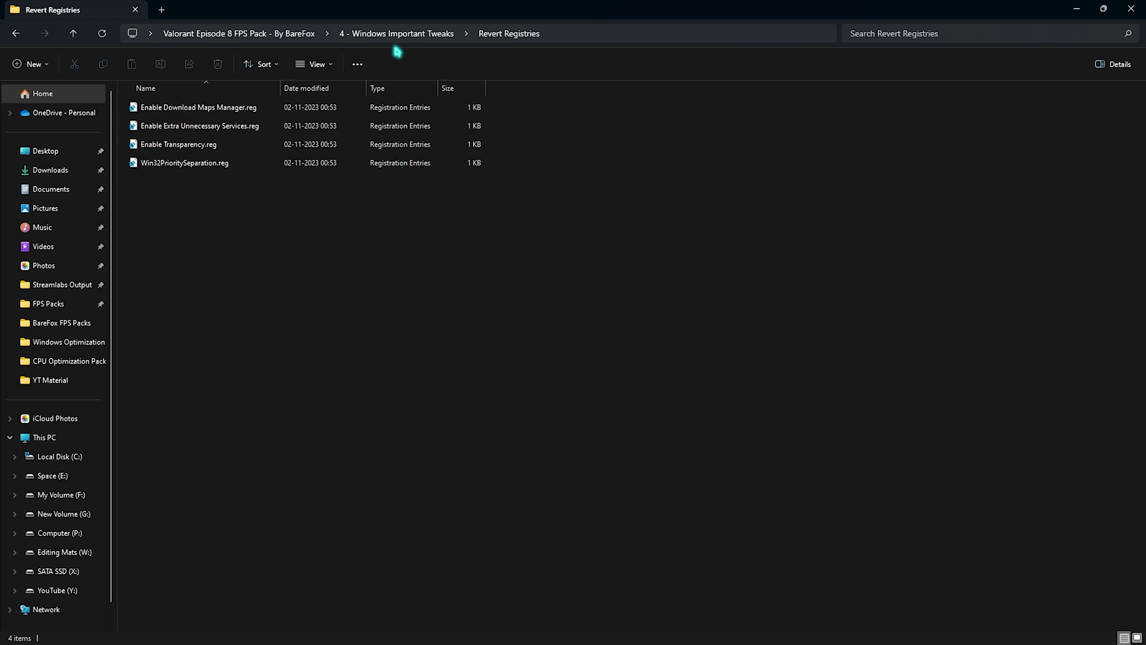
# Run Clean Temporary Files.bat from the 5 - Programs folder as administrator and delete all temporary files.
pyautogui.hotkey('alt', 'Up')
pyautogui.hotkey('alt', 'Up')
pyautogui.doubleClick(188, 186)
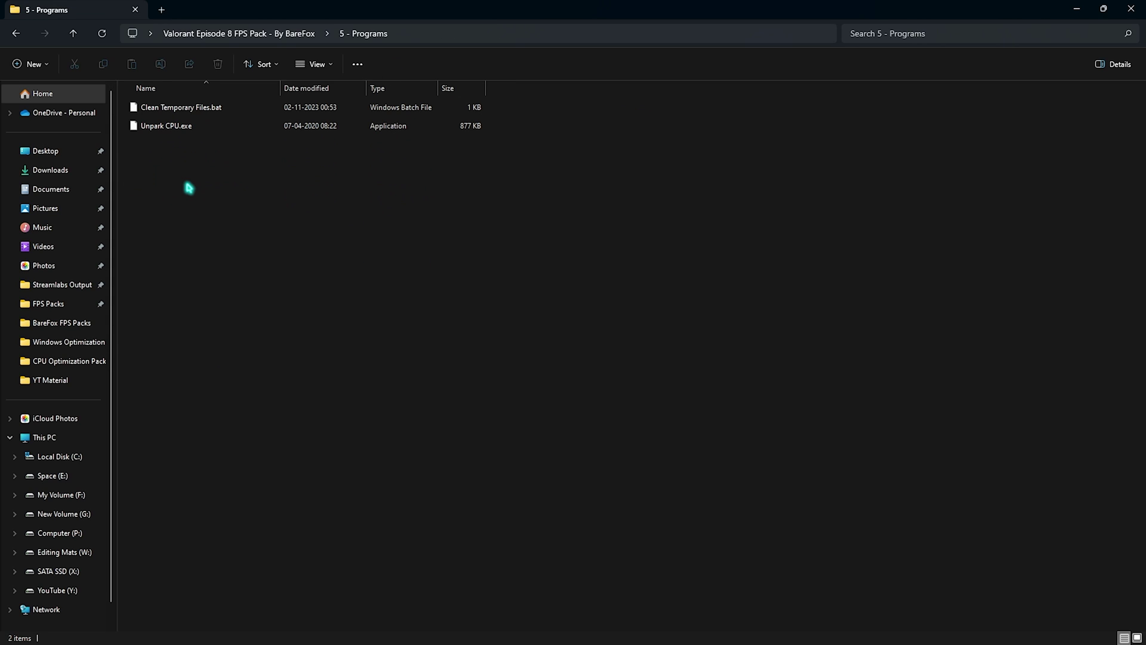
pyautogui.click(204, 109)
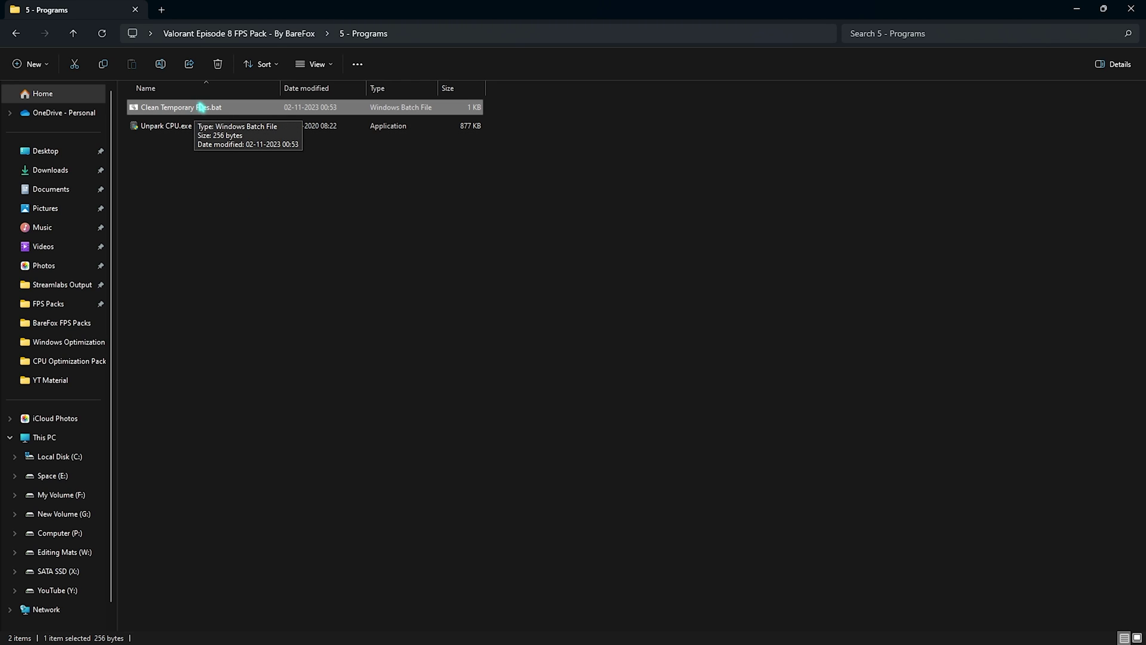
pyautogui.rightClick(201, 107)
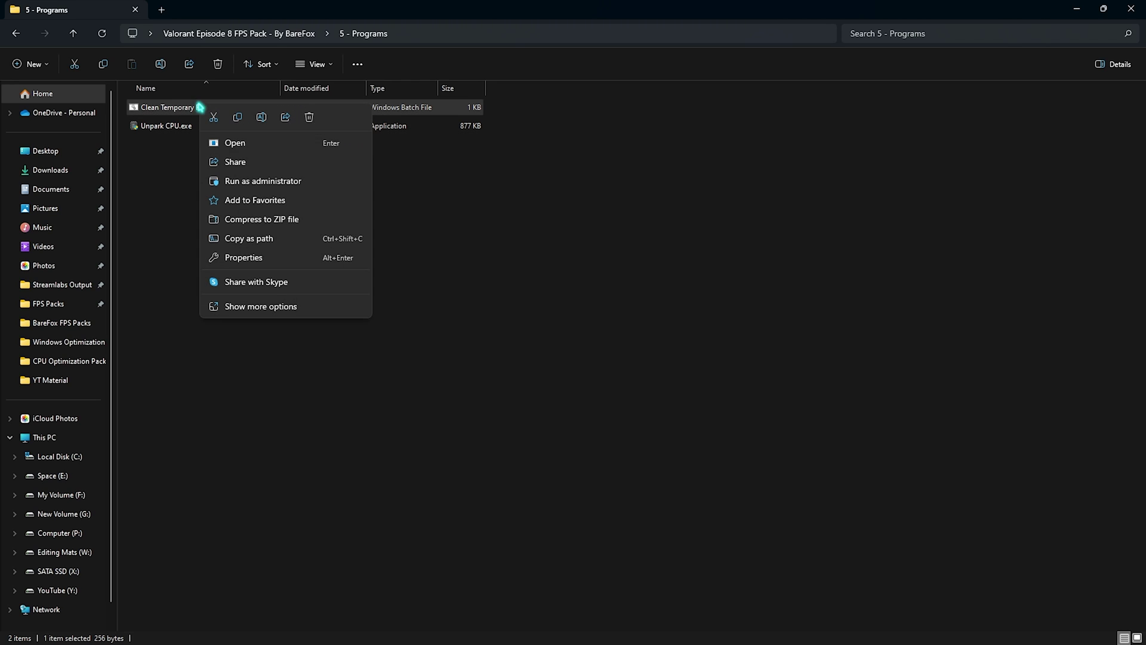
pyautogui.click(256, 181)
pyautogui.click(449, 230)
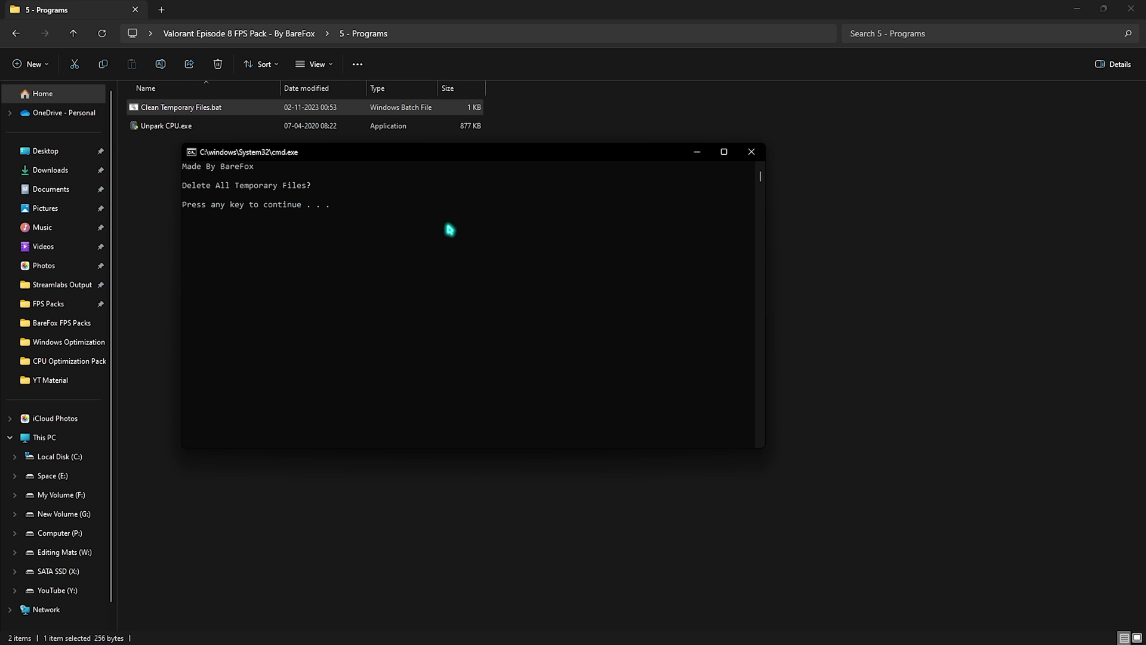
pyautogui.press('Return')
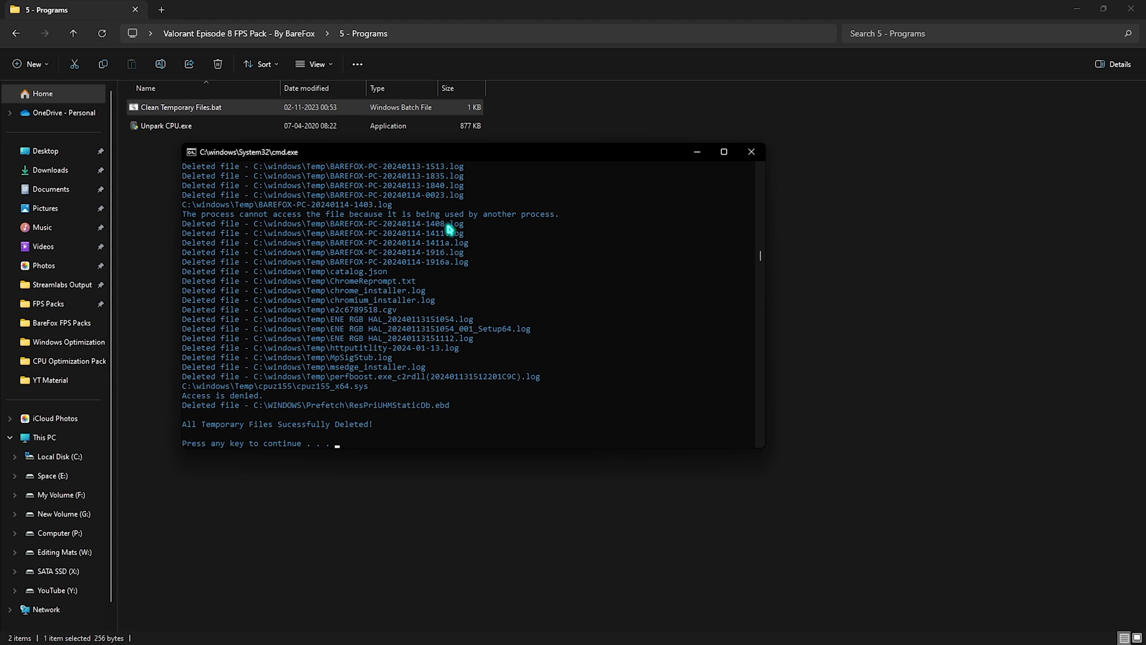
pyautogui.press('Return')
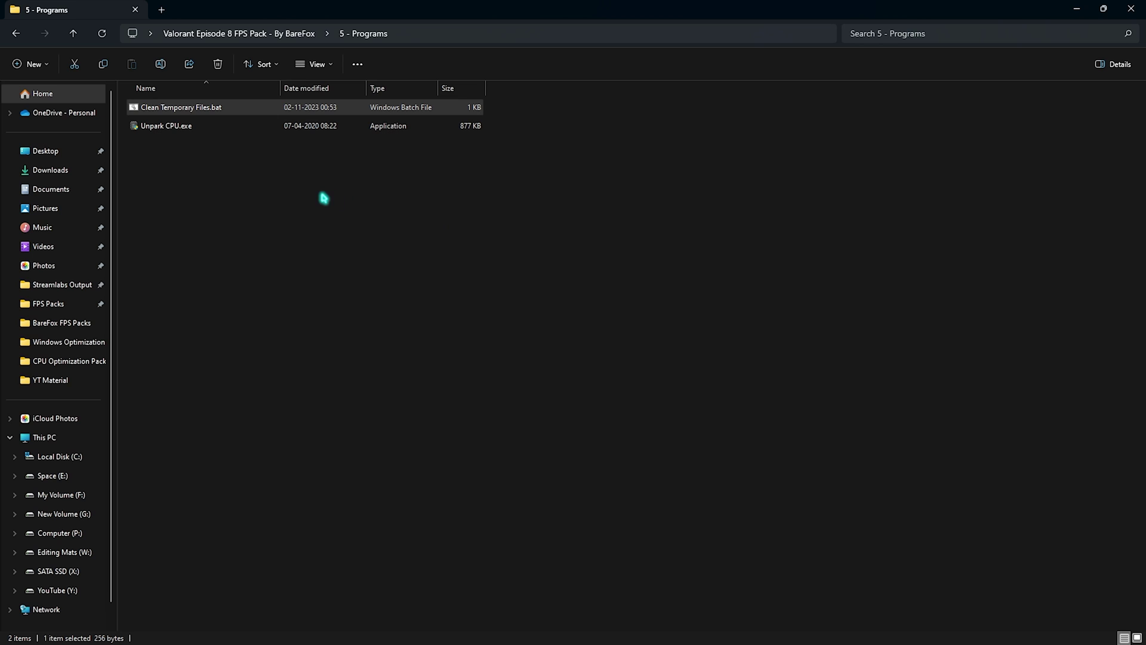
# Launch Unpark CPU.exe and make Ultimate Performance the active system power plan.
pyautogui.click(167, 128)
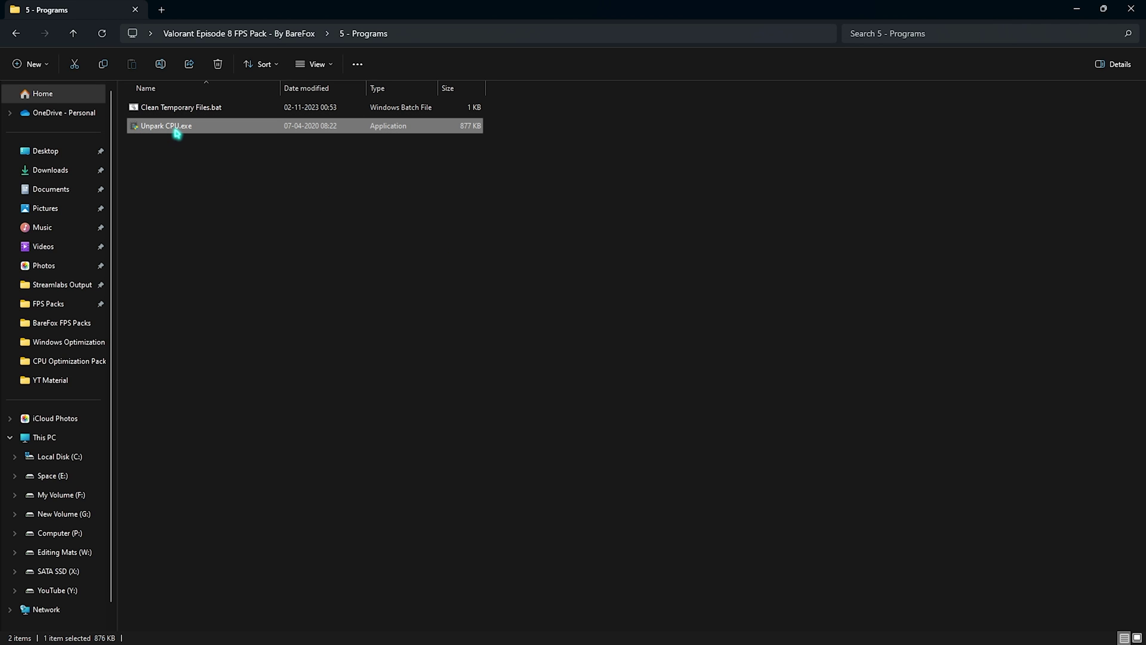
pyautogui.doubleClick(175, 129)
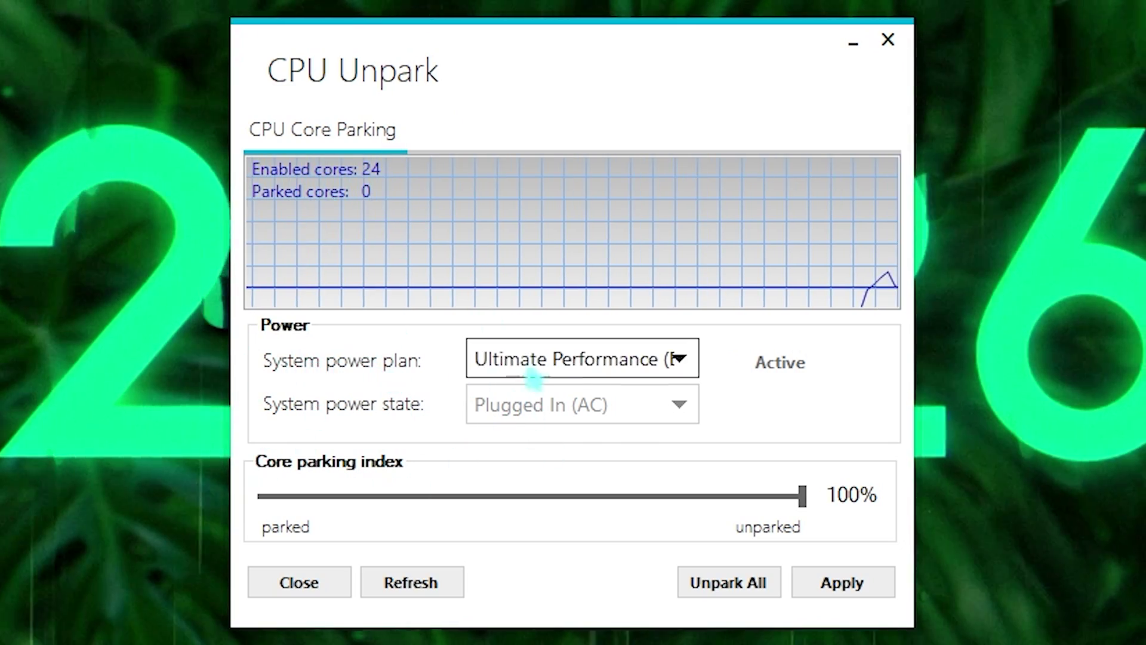
pyautogui.click(532, 370)
pyautogui.click(554, 537)
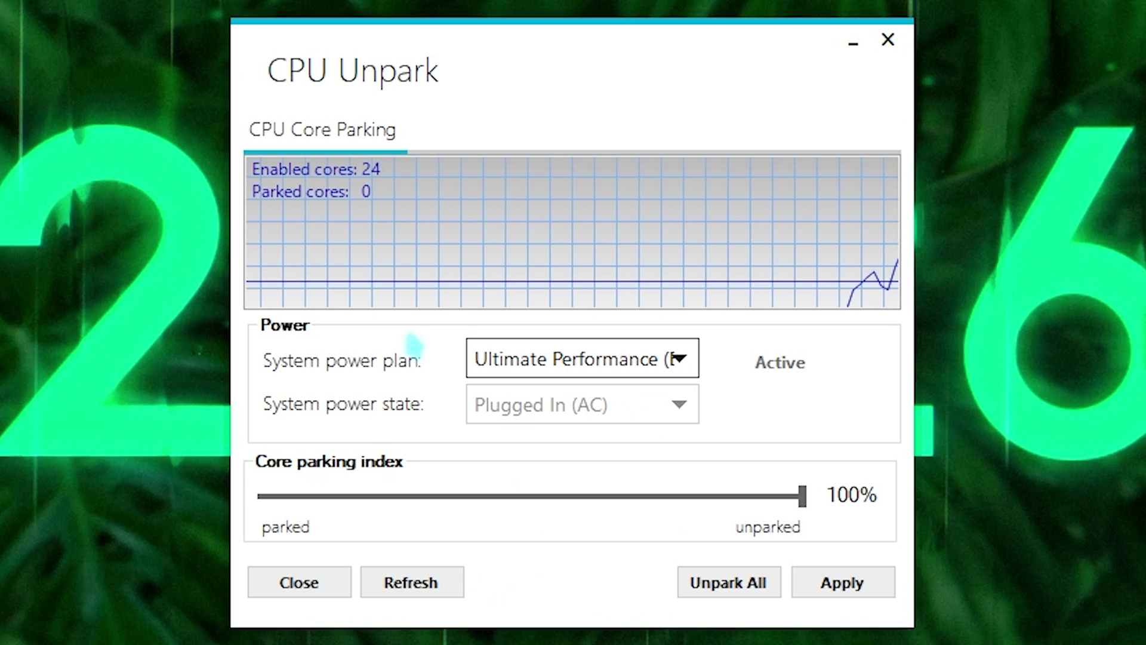
pyautogui.click(539, 357)
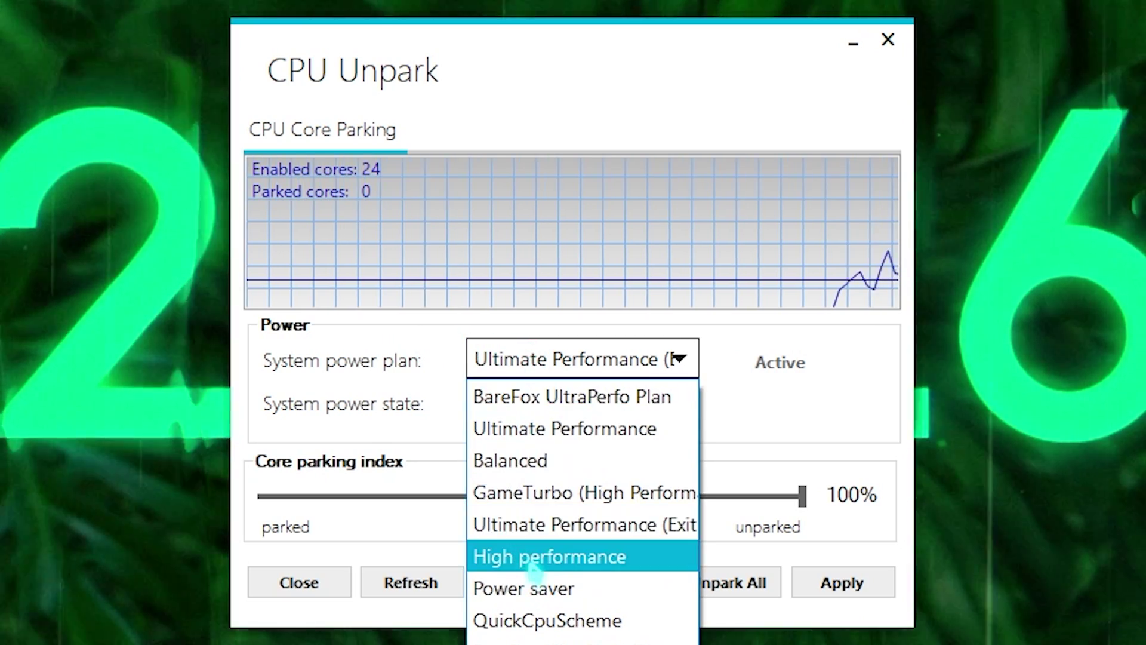
pyautogui.click(514, 429)
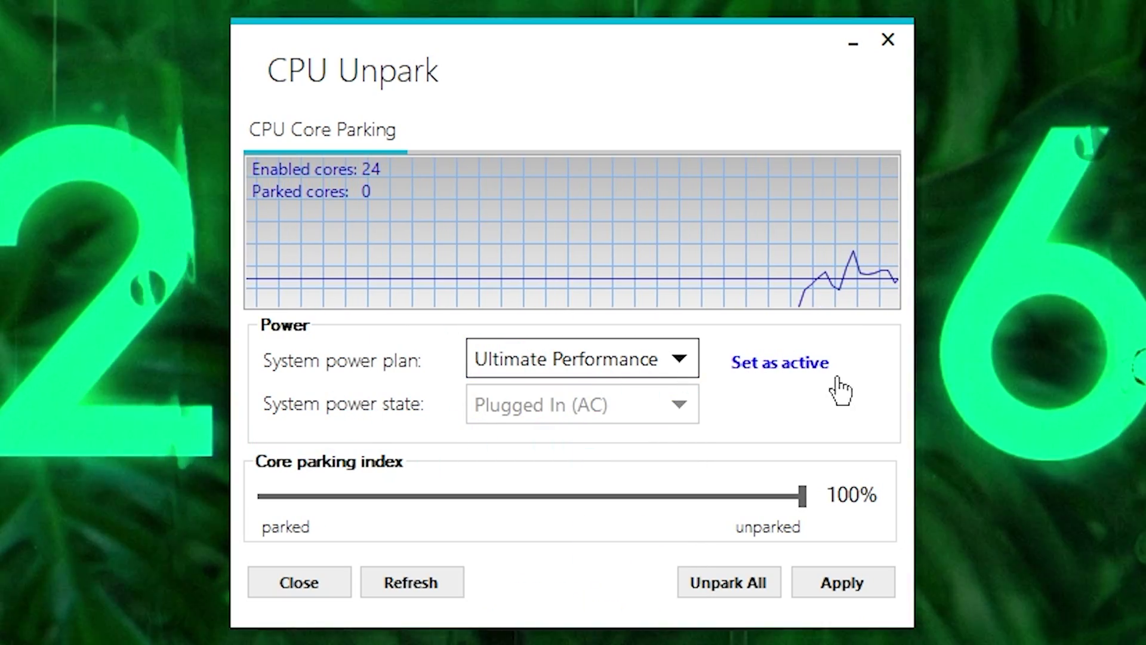
pyautogui.click(776, 364)
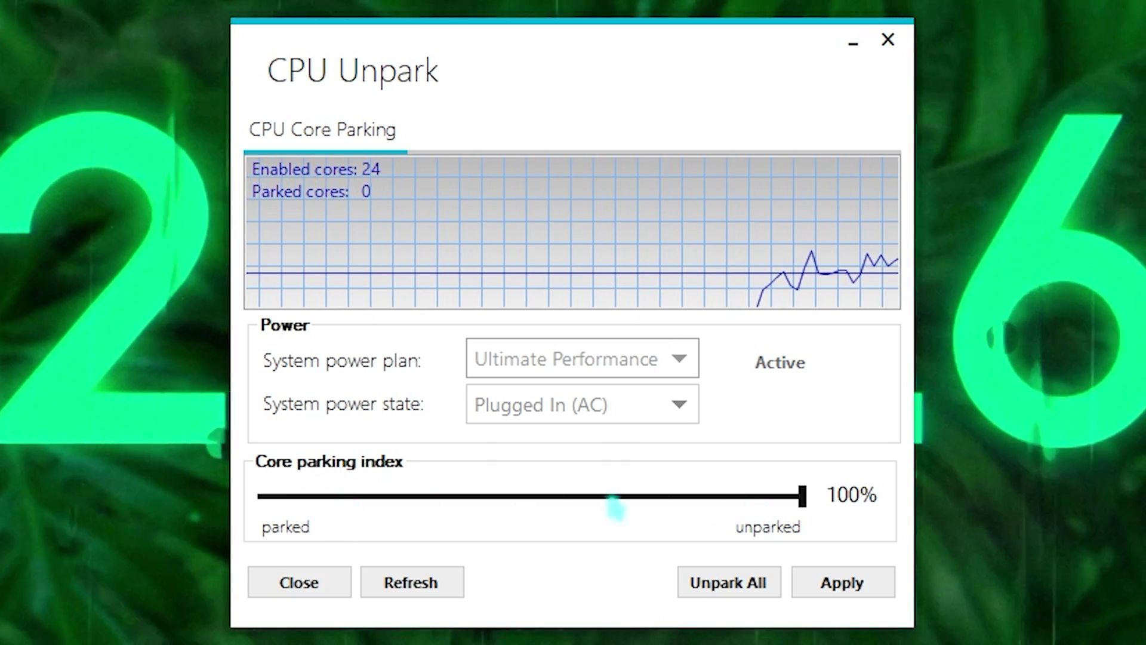
# Set the core parking index to 100% unparked, apply it, and minimize the CPU Unpark window.
pyautogui.moveTo(802, 496); pyautogui.dragTo(799, 496)
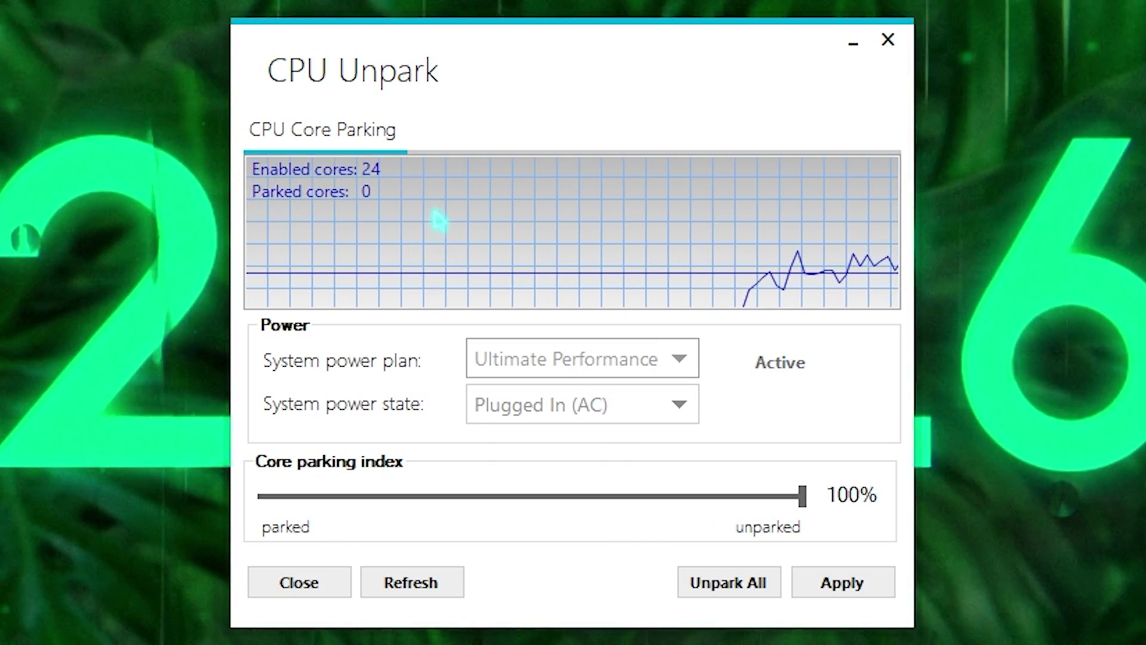
pyautogui.click(807, 578)
pyautogui.click(767, 407)
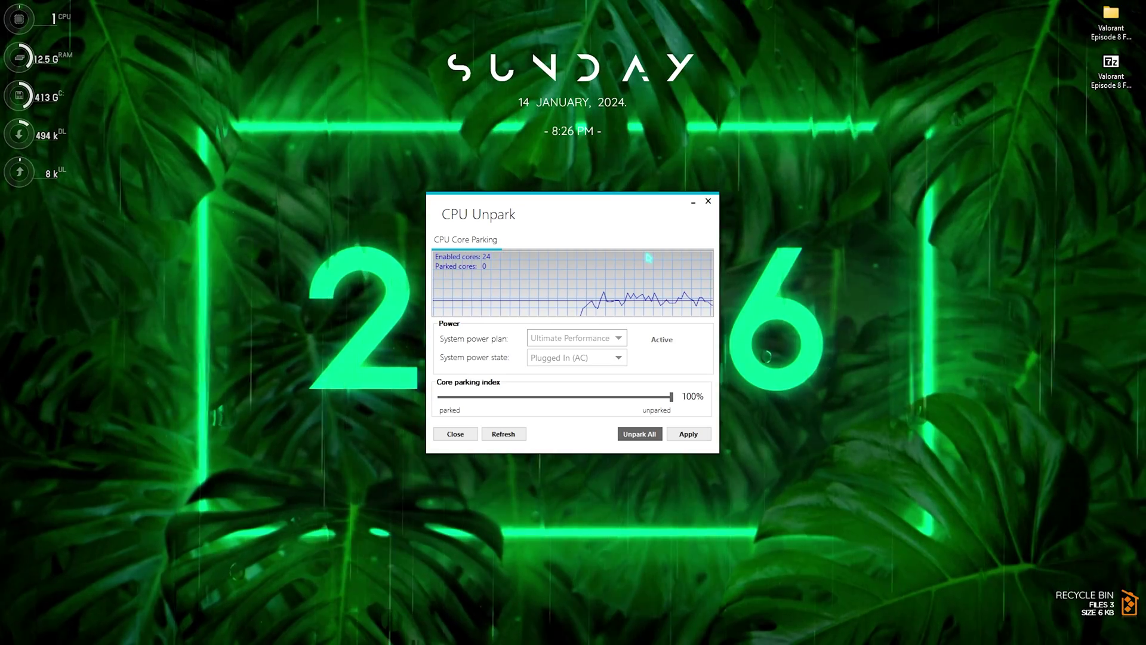
pyautogui.click(694, 203)
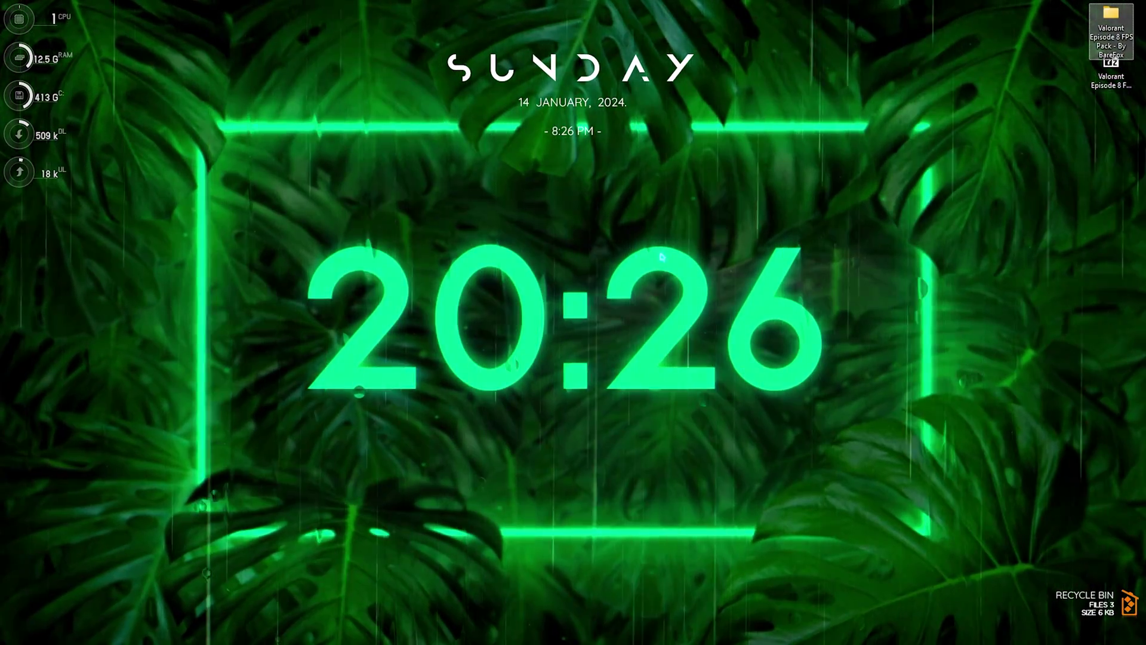
# Search Windows for VALORANT and launch the game.
pyautogui.press('super')
pyautogui.write('valorant')
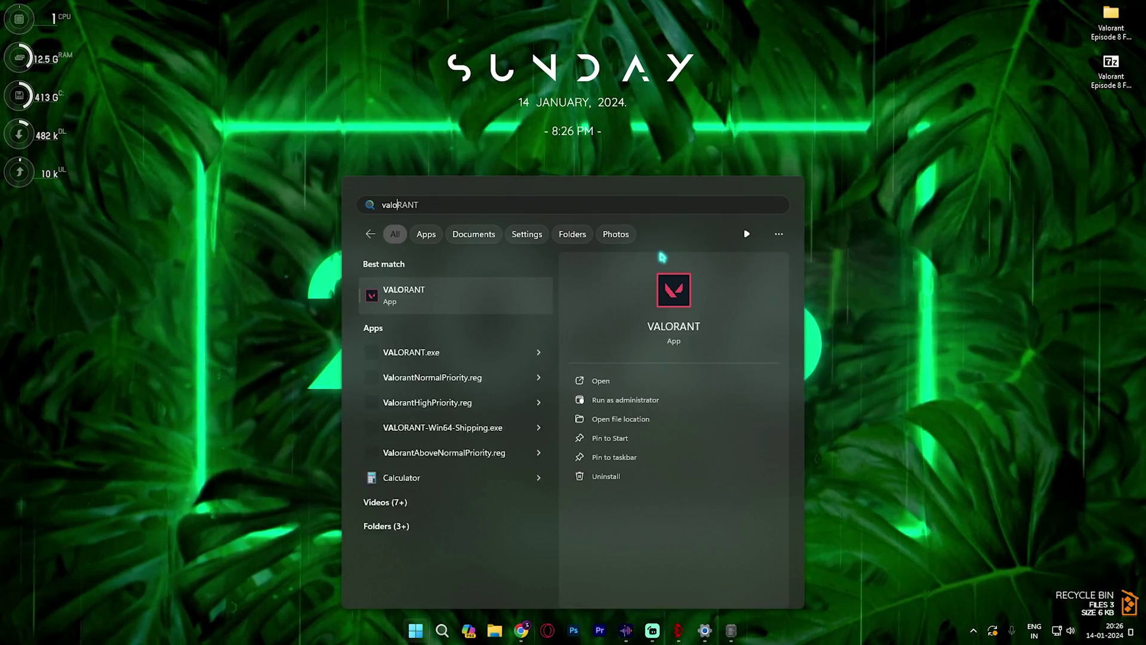
pyautogui.press('Return')
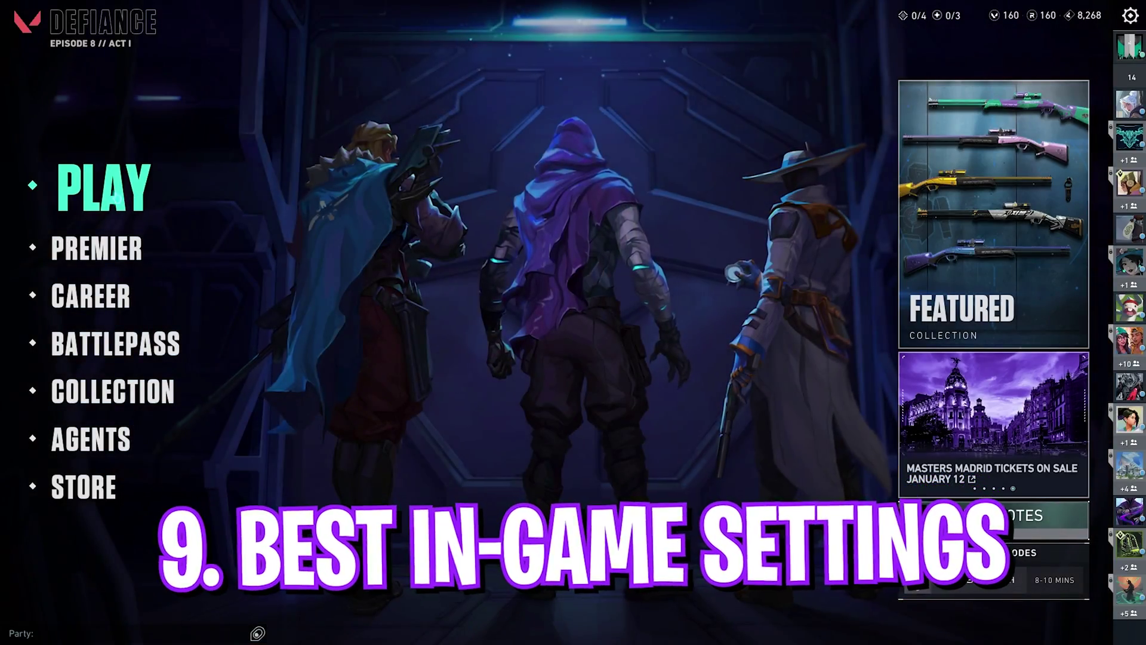
# Open the game's general video settings to review the display, FPS limit and NVIDIA Reflex options.
pyautogui.click(1130, 15)
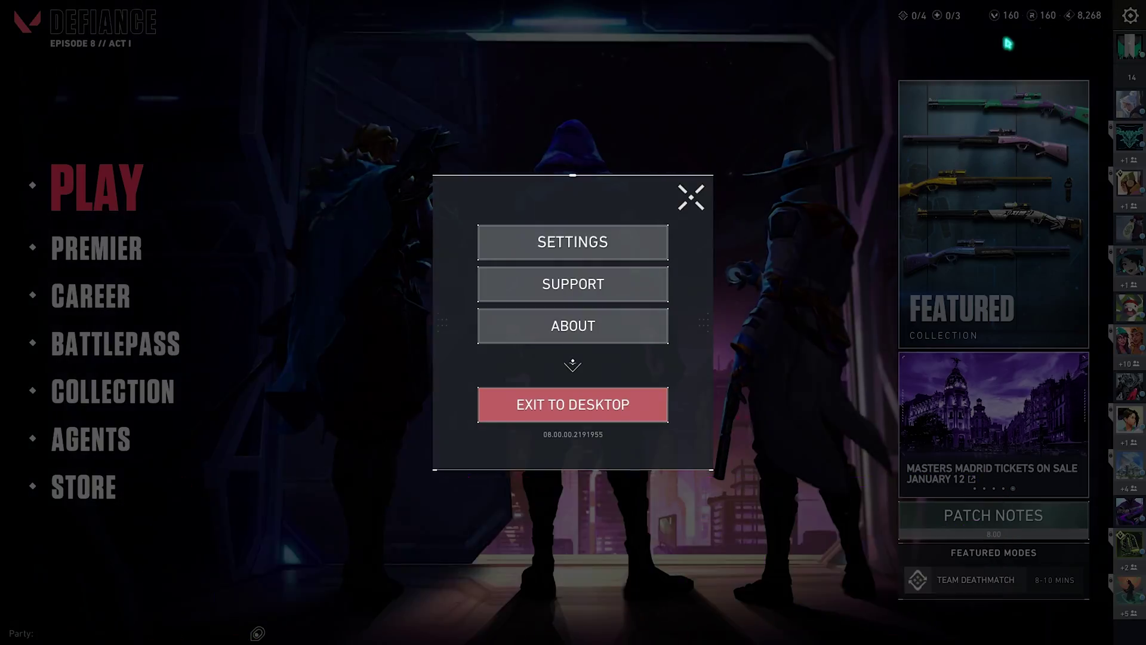
pyautogui.click(574, 238)
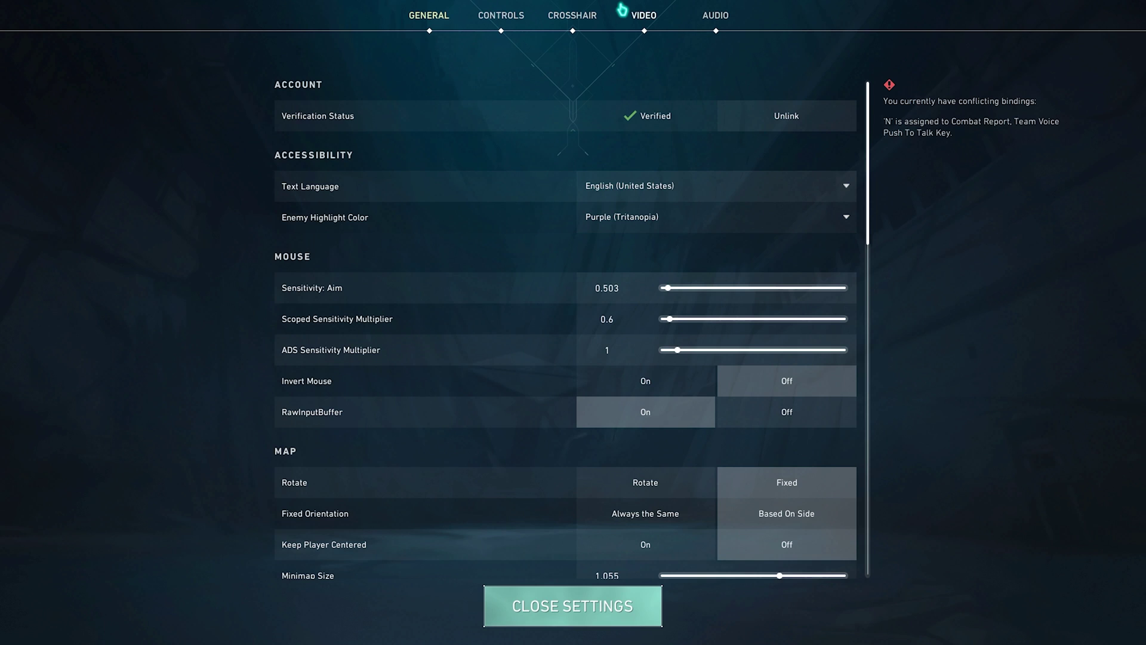
pyautogui.click(636, 15)
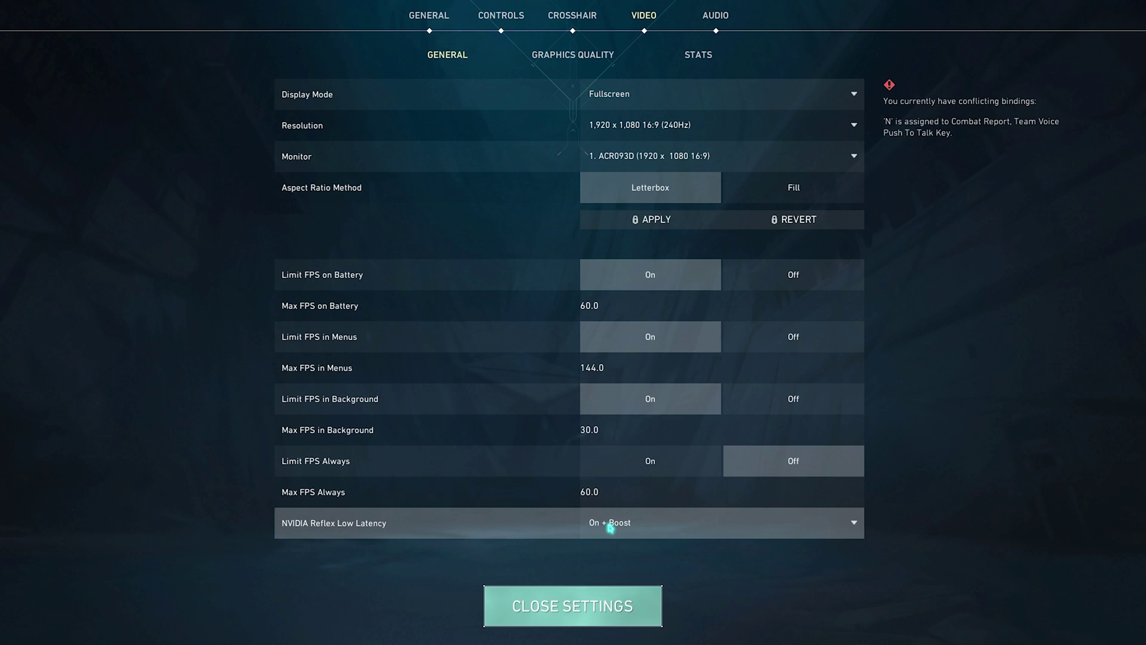
# Turn off Cast Shadows and Distortion in the graphics quality settings and close the settings.
pyautogui.click(581, 56)
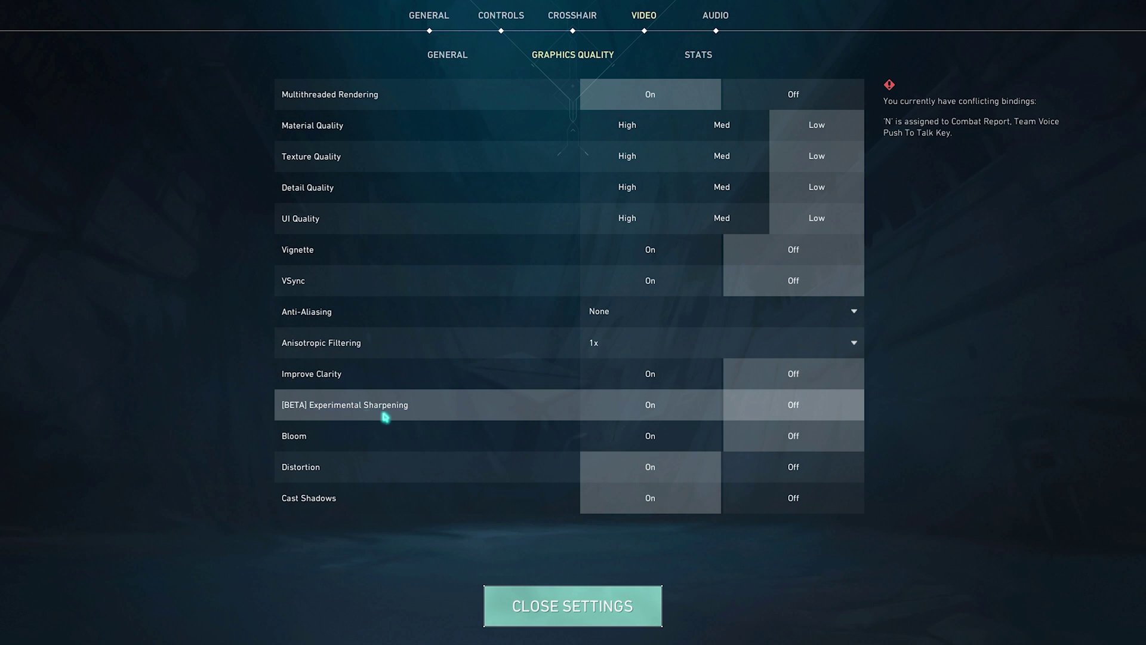
pyautogui.click(793, 489)
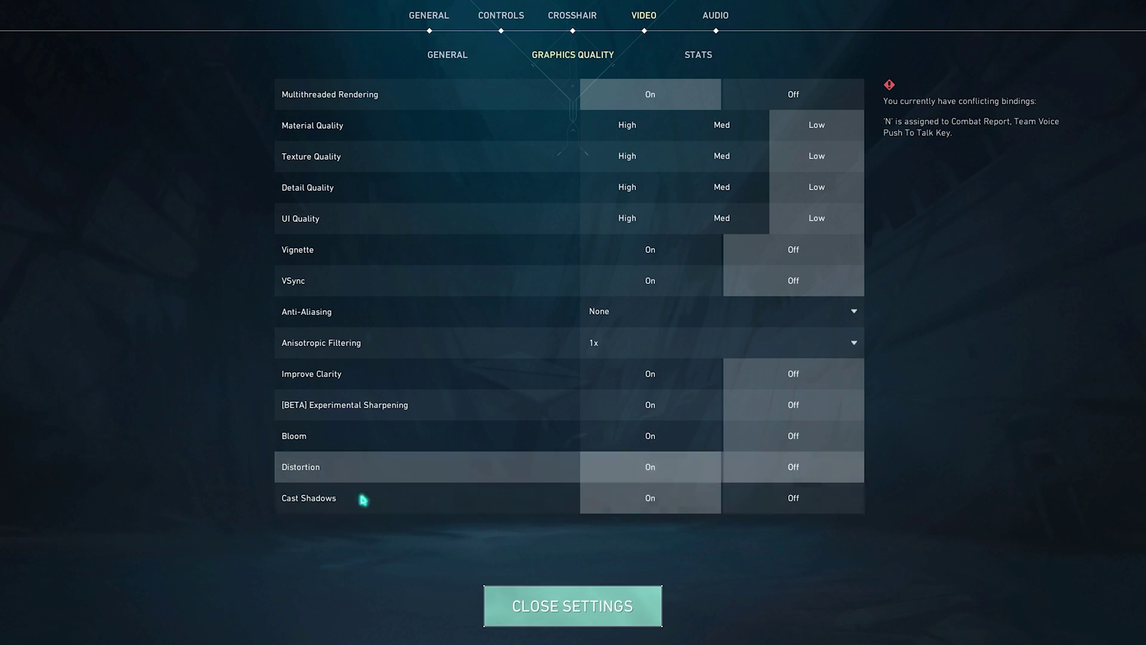
pyautogui.click(792, 469)
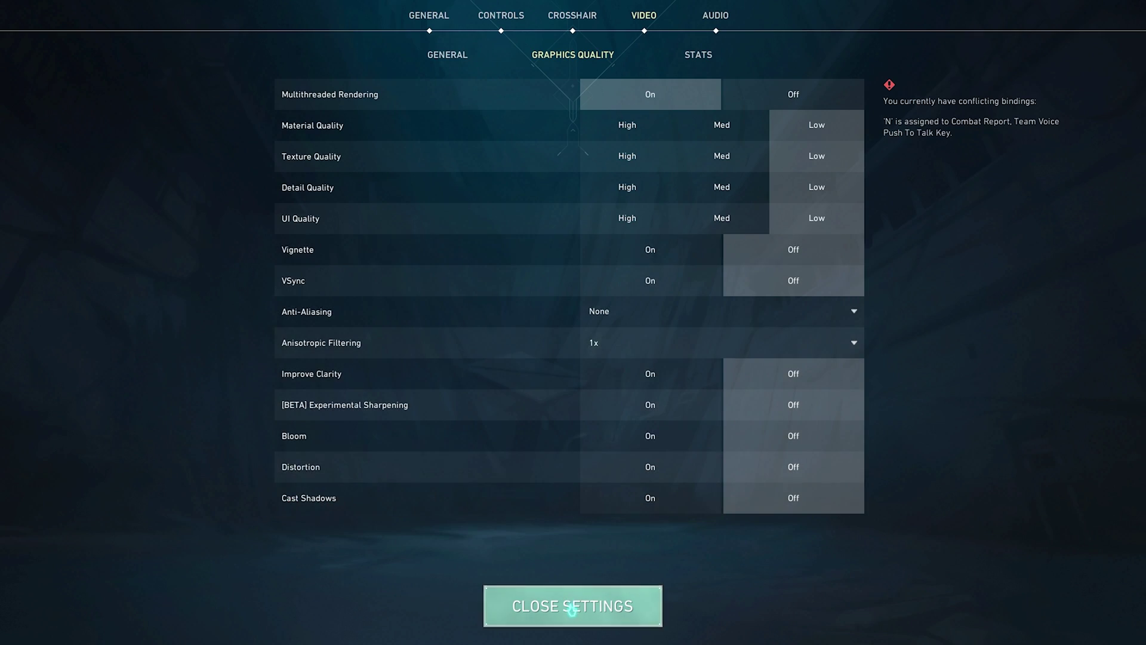
pyautogui.click(572, 607)
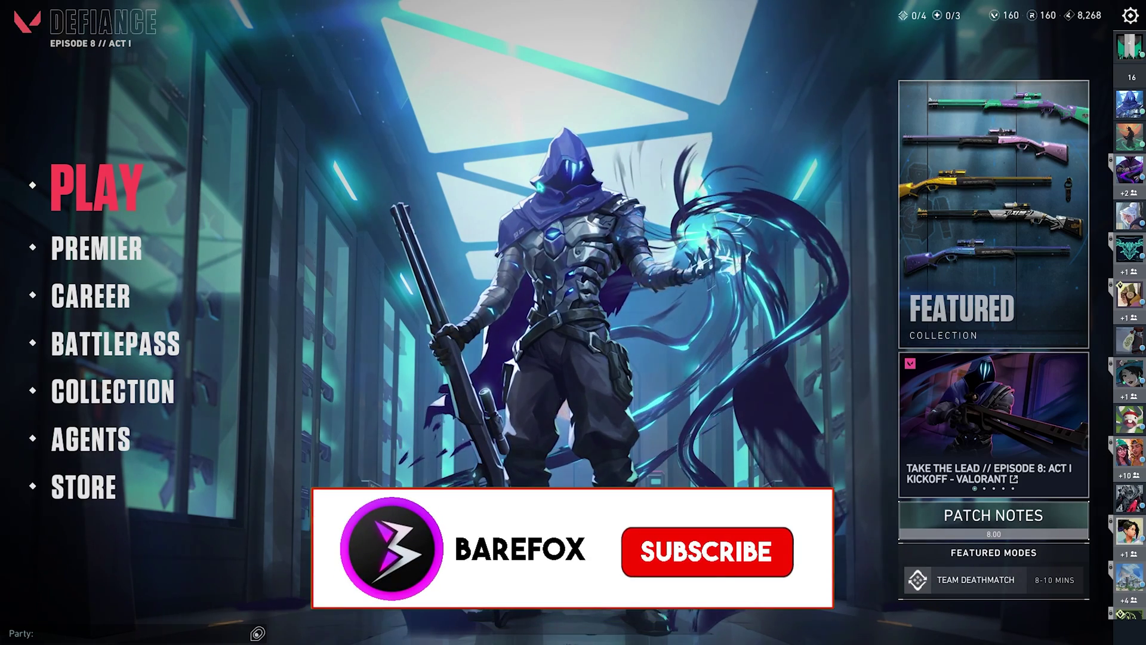